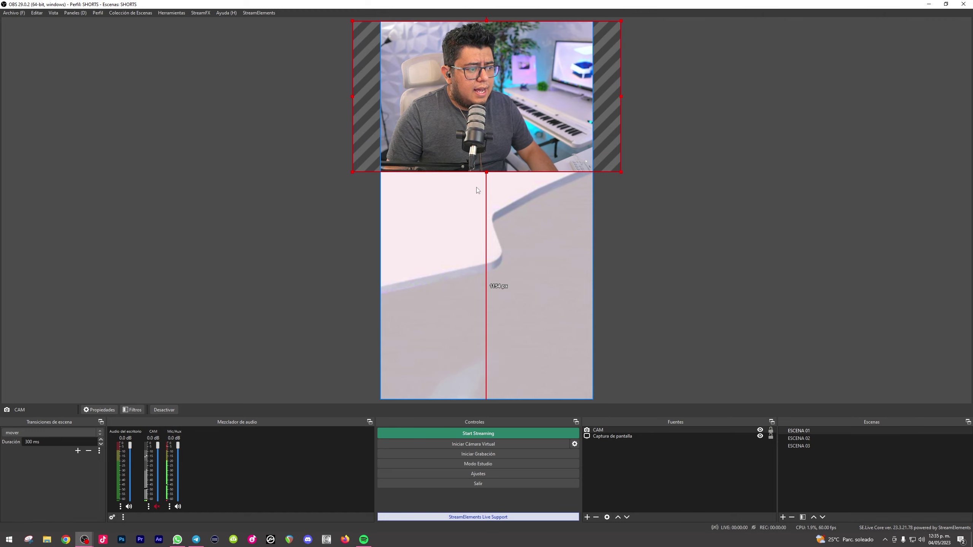
- Enlarge the CAM source to the full height of the vertical canvas and shift it so the presenter is centred
drag(487, 171, 533, 396)
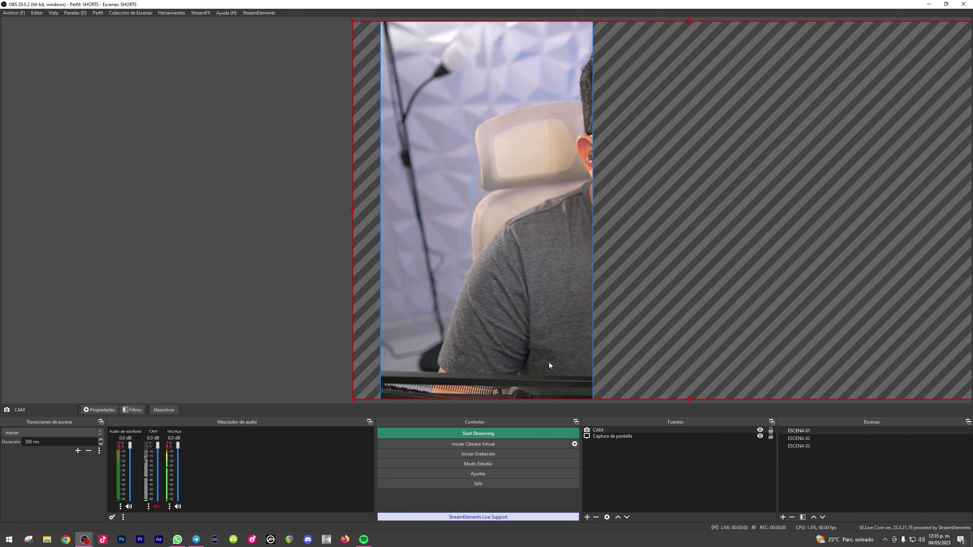
drag(481, 335, 327, 335)
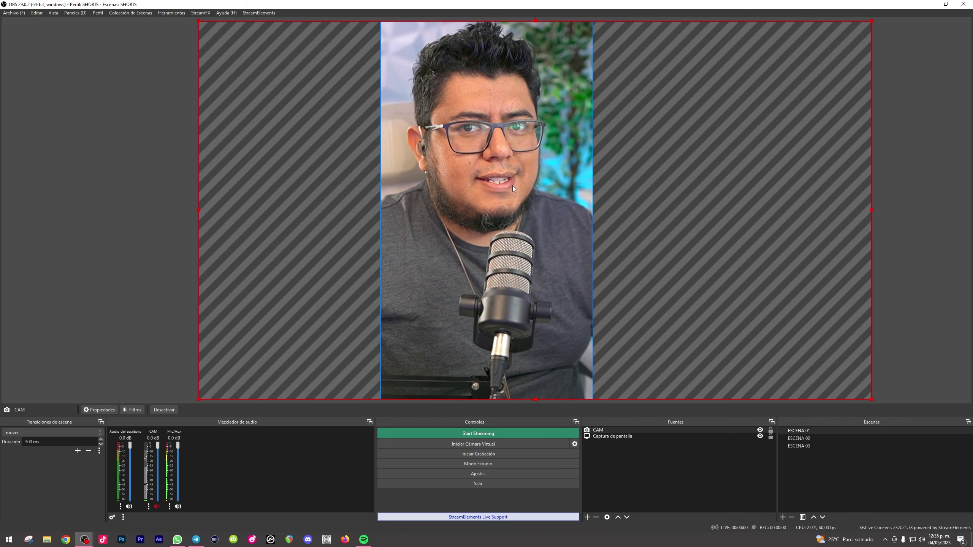
click(764, 189)
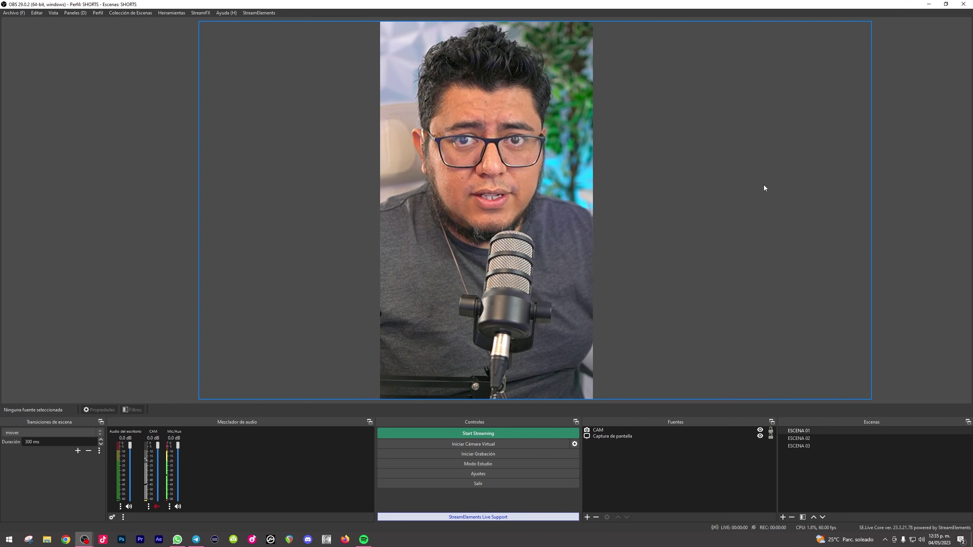
- Rotate the CAM source 90 degrees clockwise, centre it and fit it to the vertical canvas
click(609, 429)
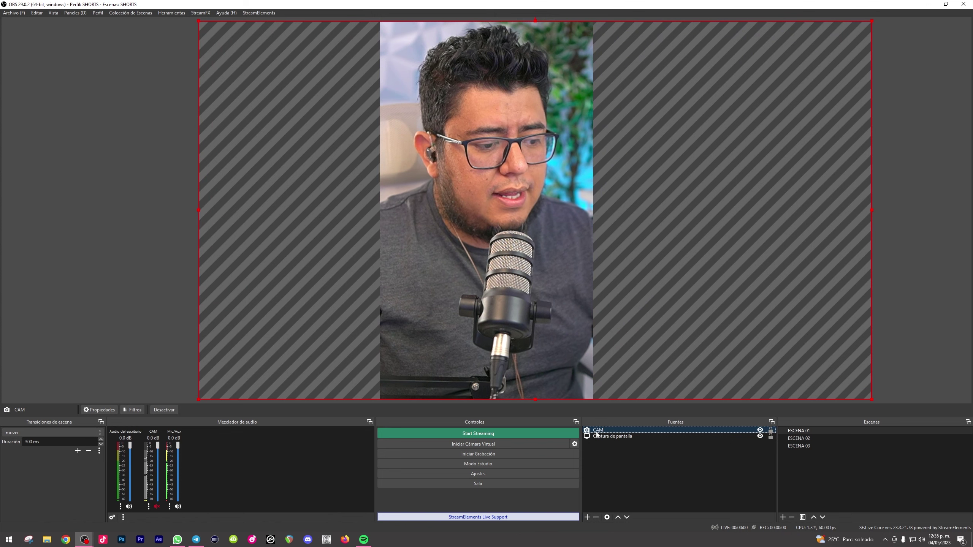
right_click(599, 429)
mouse_move(699, 300)
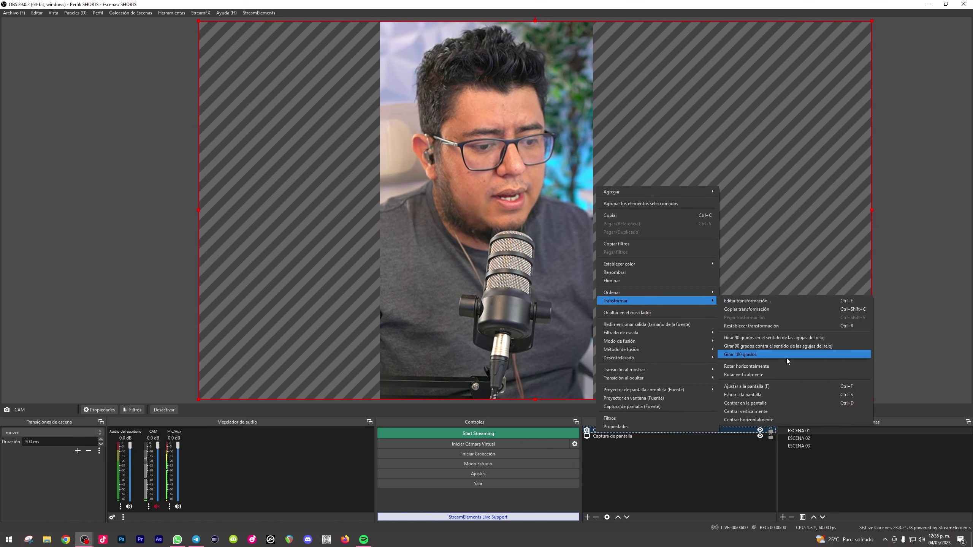
click(773, 338)
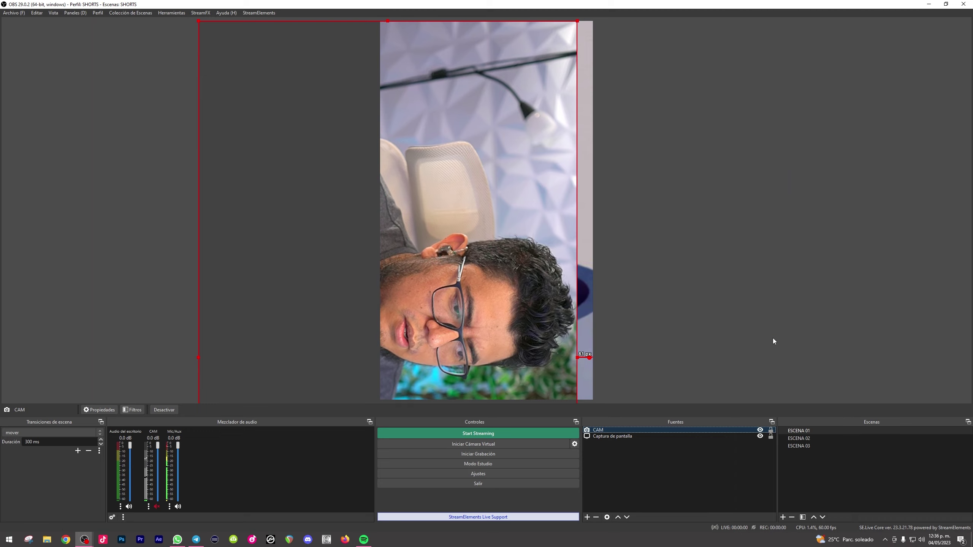
key(ctrl+d)
drag(556, 200, 571, 224)
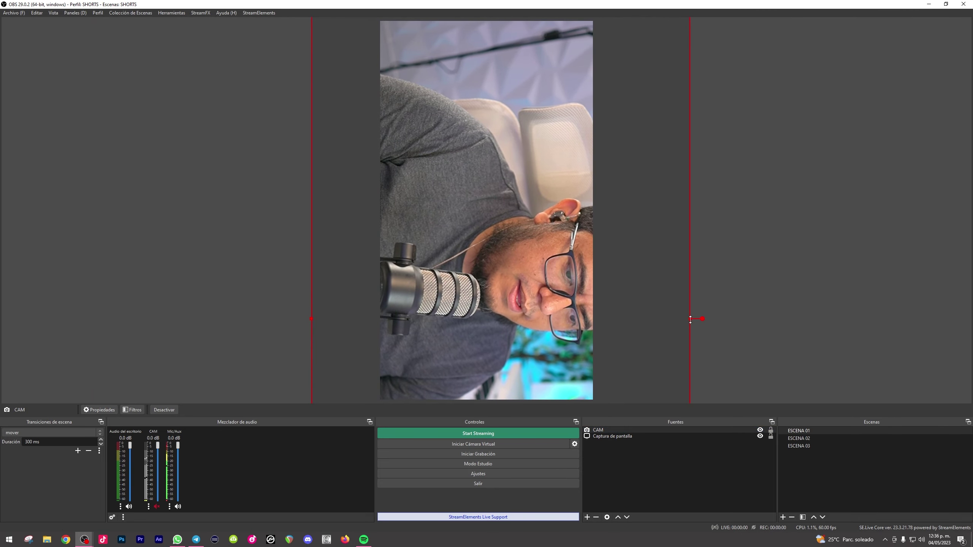
drag(690, 319, 532, 194)
key(ctrl+f)
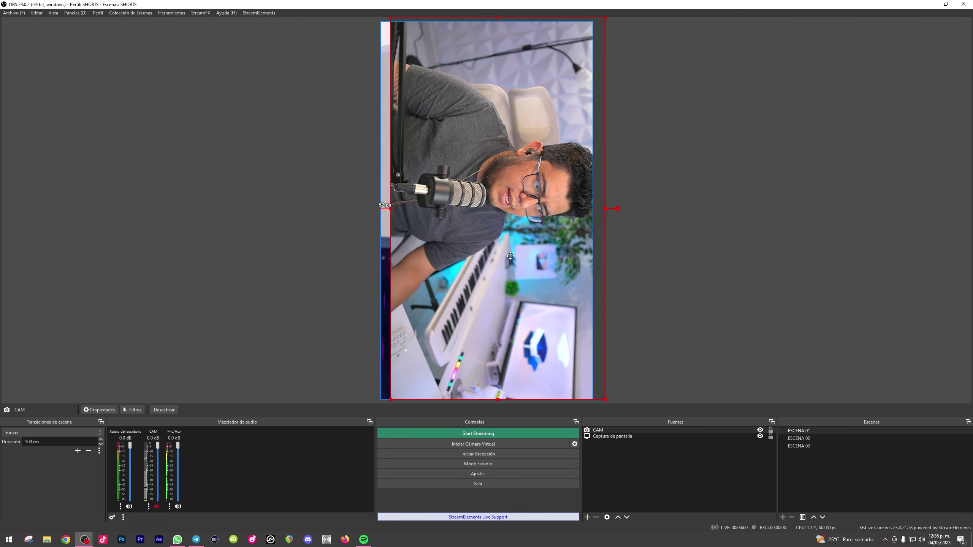
drag(500, 261, 501, 262)
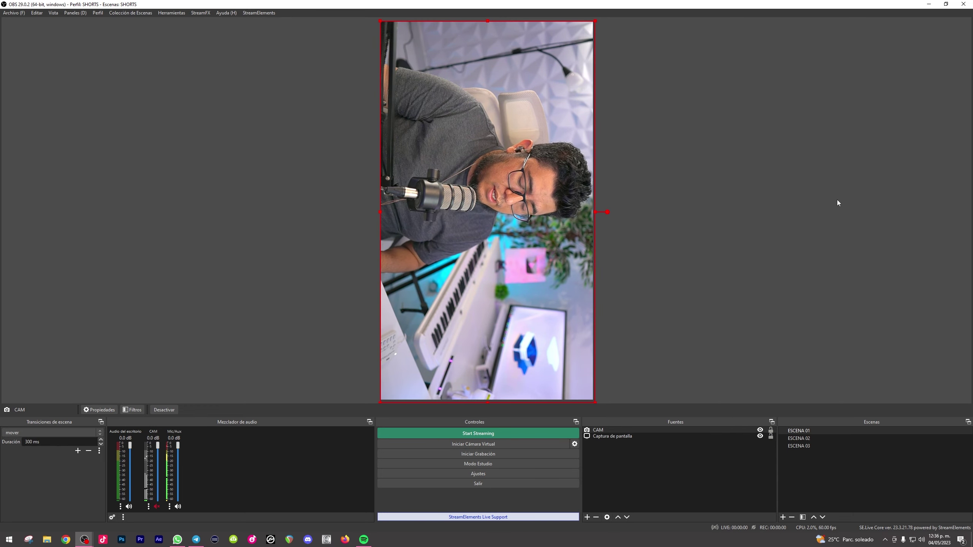
- Undo the rotation, centring and fitting of the CAM source
key(ctrl+z)
key(ctrl+z)
key(ctrl+z)
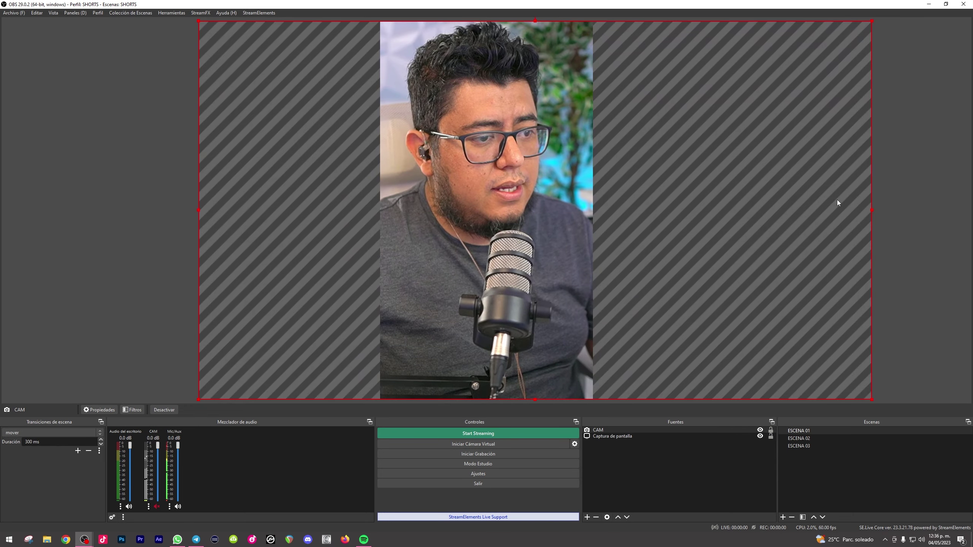
- Switch among ESCENA 01, ESCENA 02 and ESCENA 03 to compare the camera layouts and transitions, ending on ESCENA 02
click(793, 441)
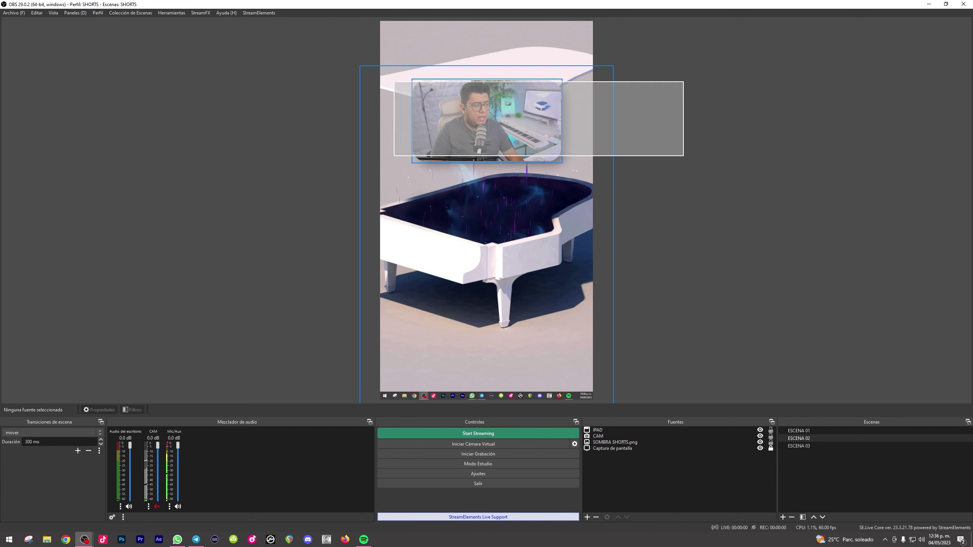
click(807, 447)
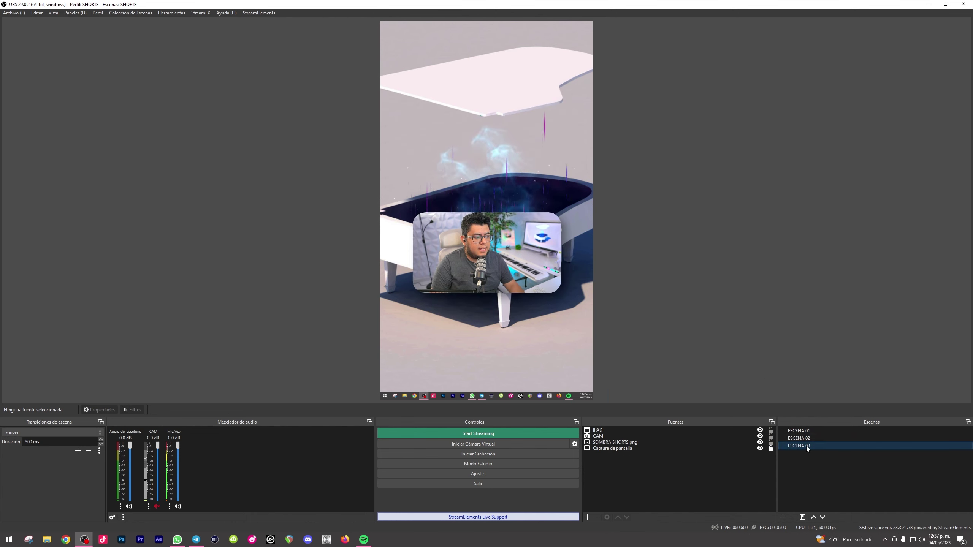
click(807, 439)
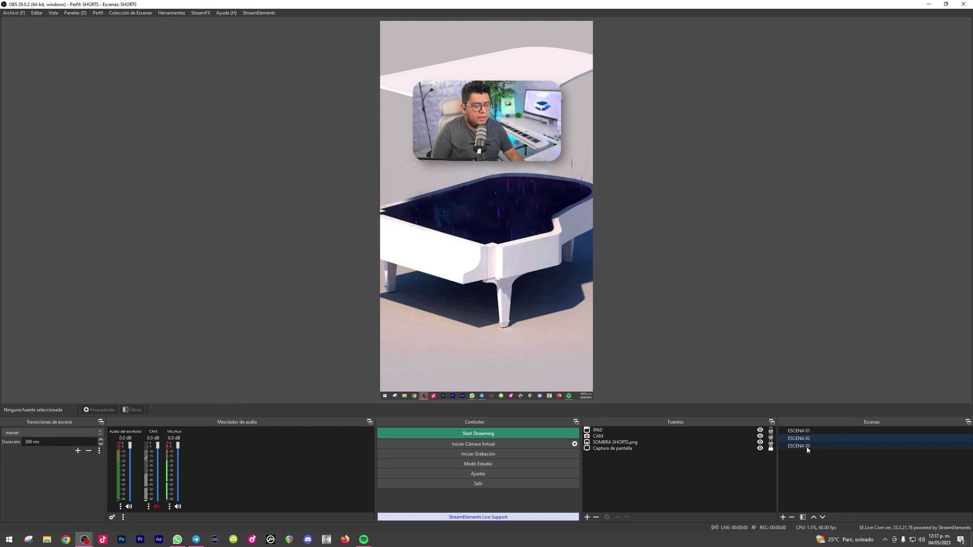
click(807, 447)
click(807, 438)
click(808, 432)
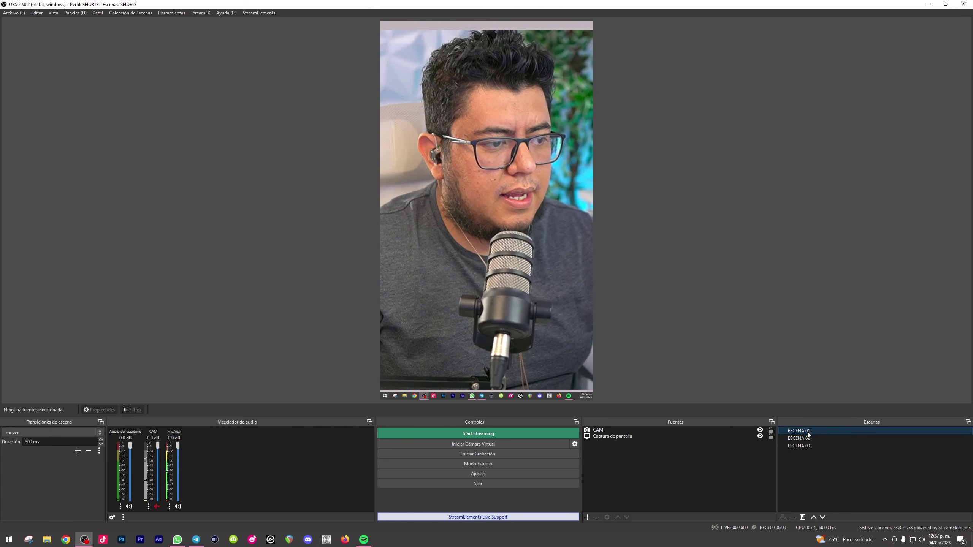
click(808, 440)
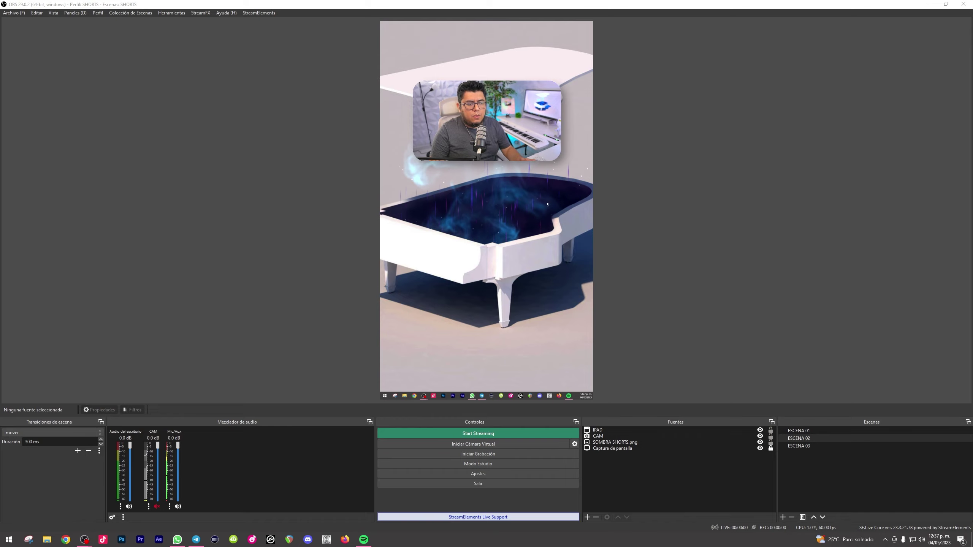
- Minimize OBS, open the Windows display settings from the desktop and select display 2
click(932, 6)
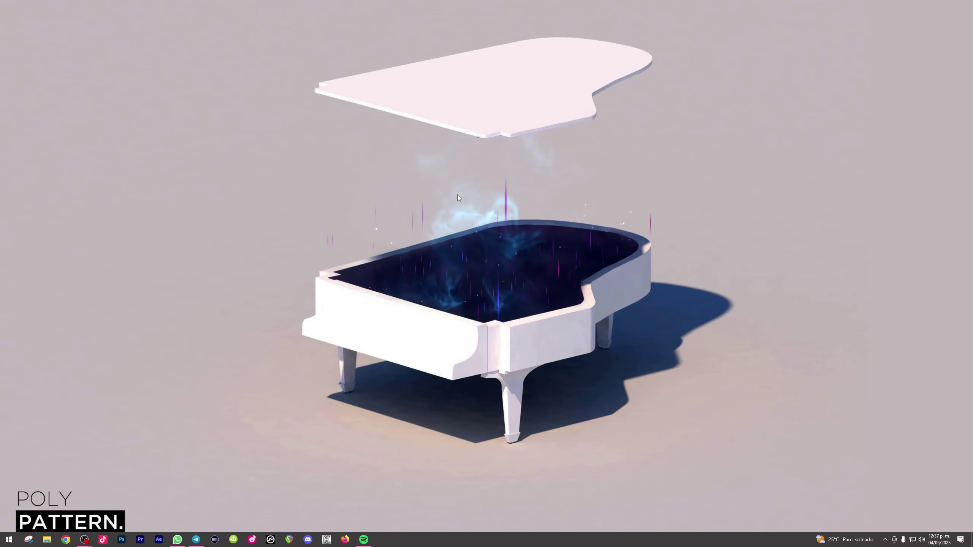
right_click(458, 194)
click(496, 270)
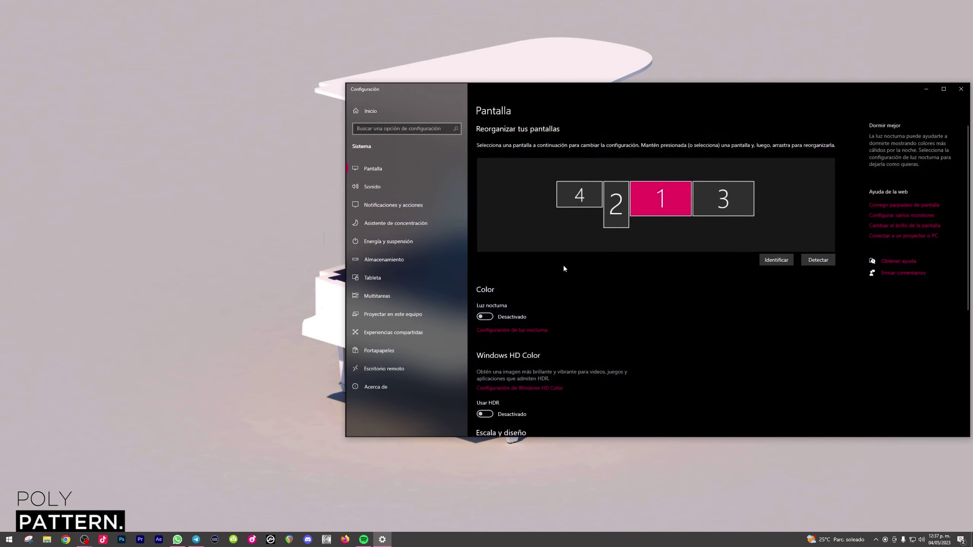
drag(727, 88, 543, 102)
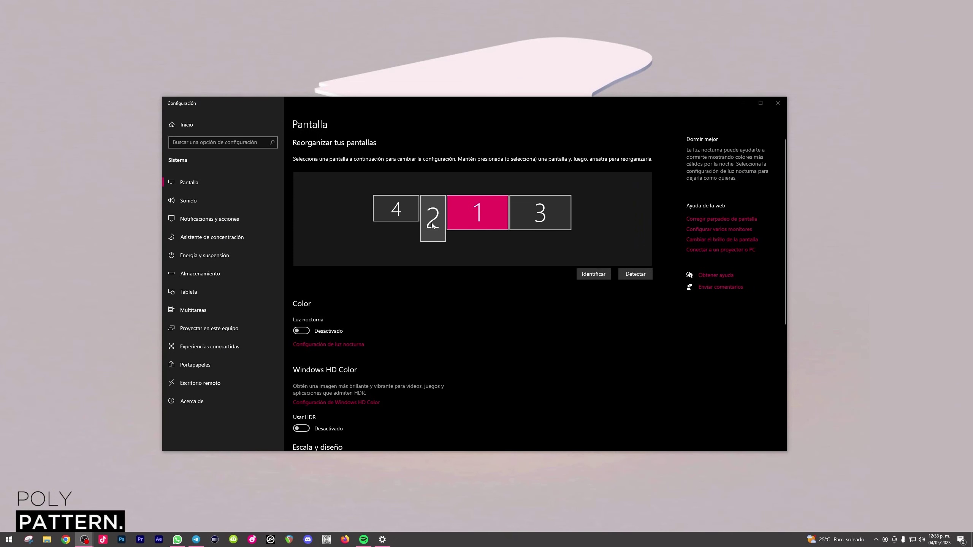
click(433, 221)
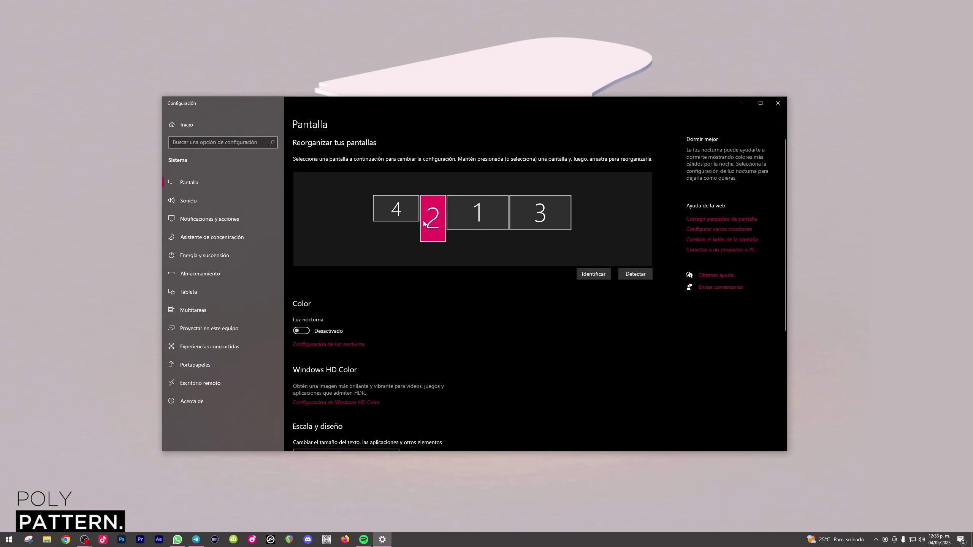
drag(553, 207, 435, 231)
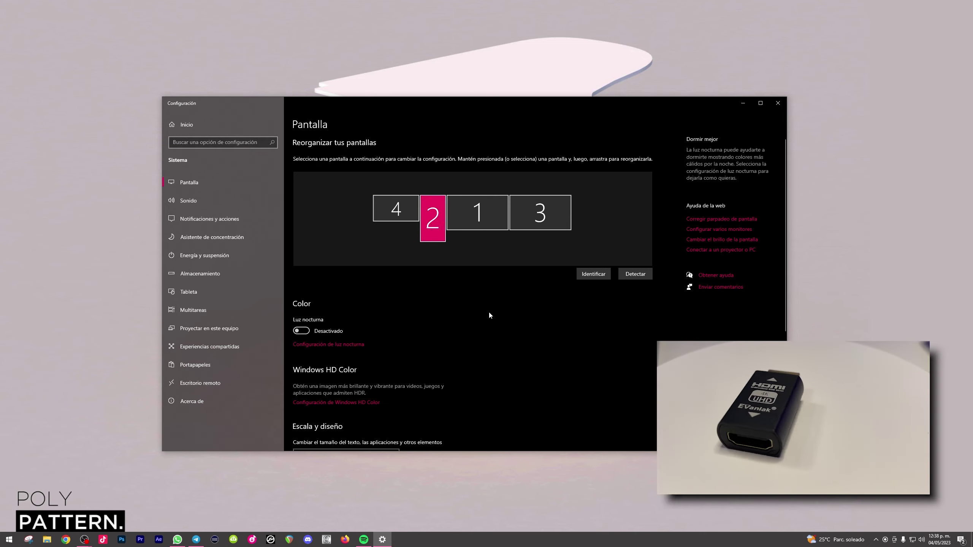
- Review the resolutions available for display 2 without changing its setting, and close the display settings
scroll(529, 338, down, 5)
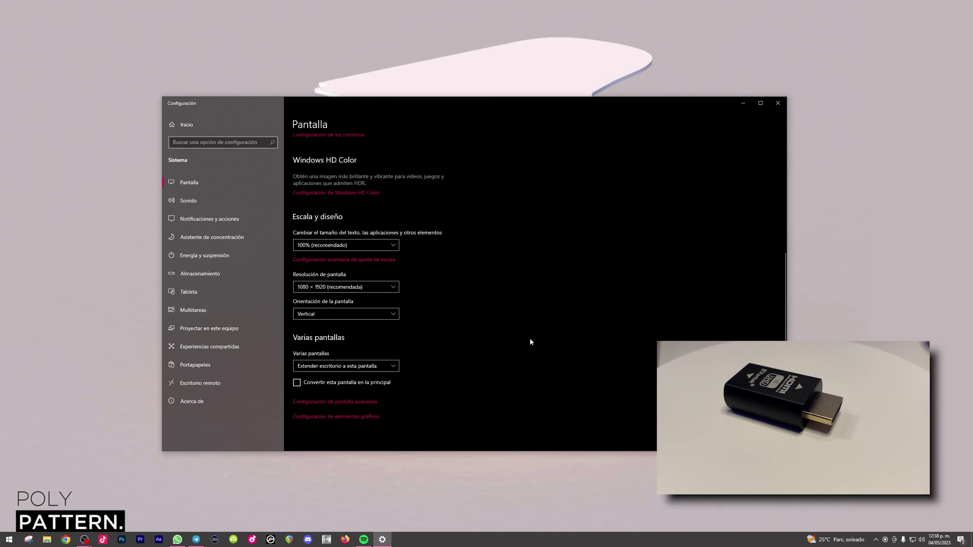
click(371, 288)
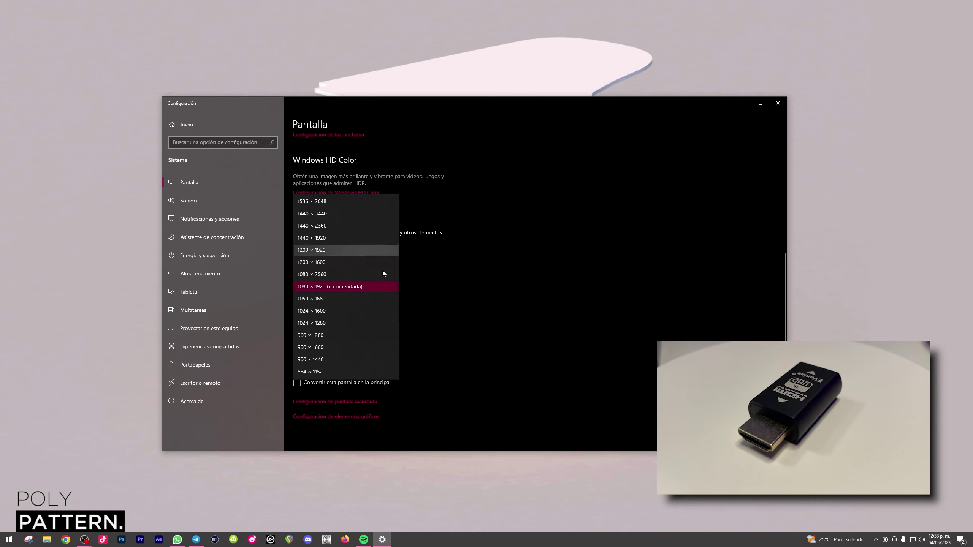
scroll(374, 267, up, 2)
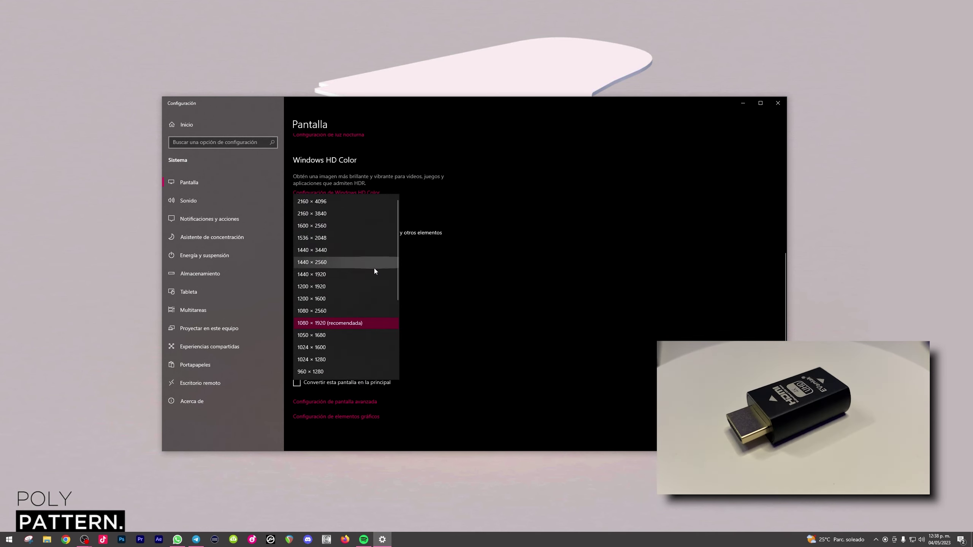
click(551, 321)
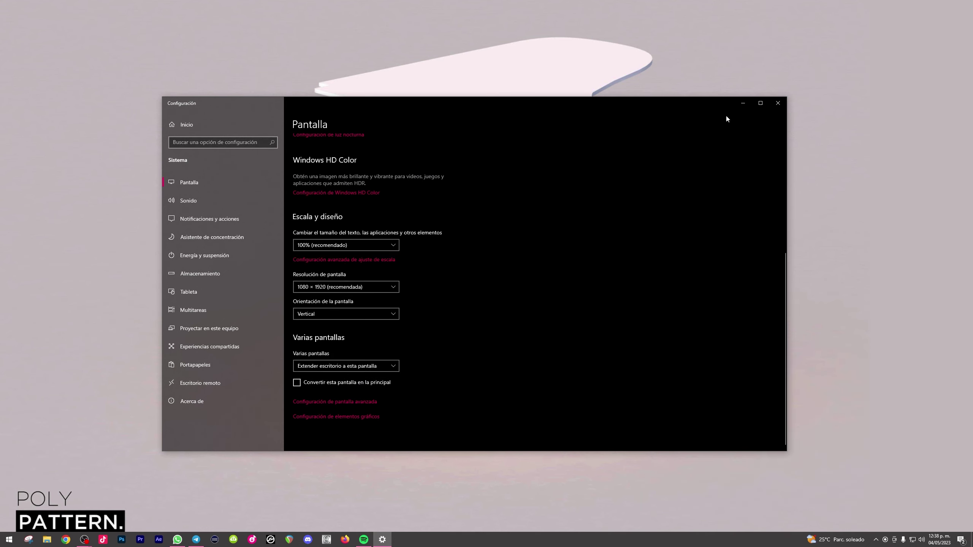
click(777, 104)
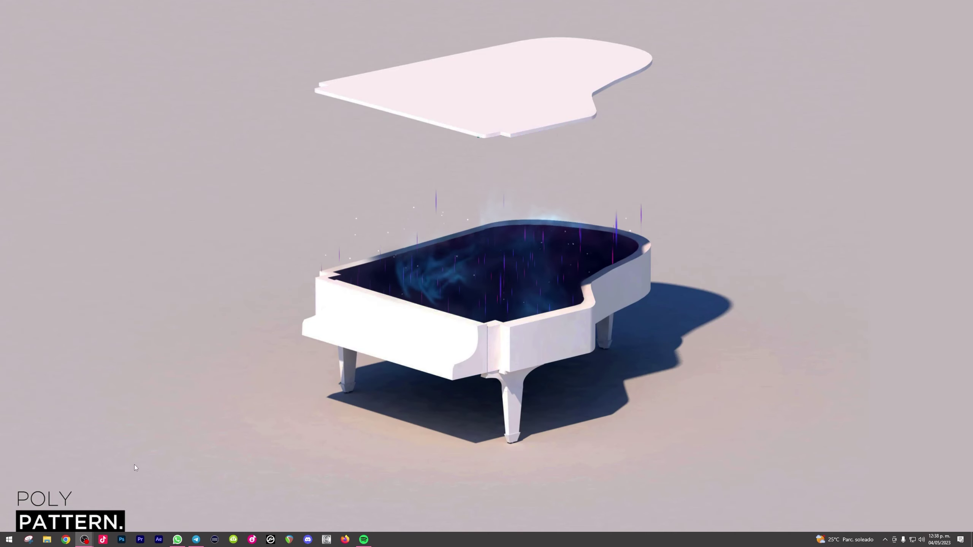
- Switch back to OBS, project the preview full screen on the BenQ EX2780Q (1) monitor, and close the projector
mouse_move(84, 543)
click(118, 517)
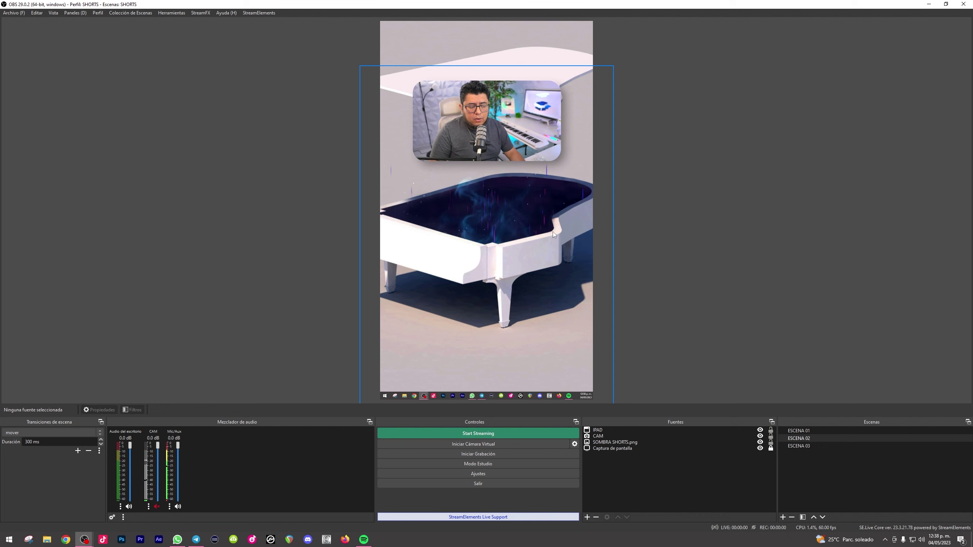
right_click(532, 248)
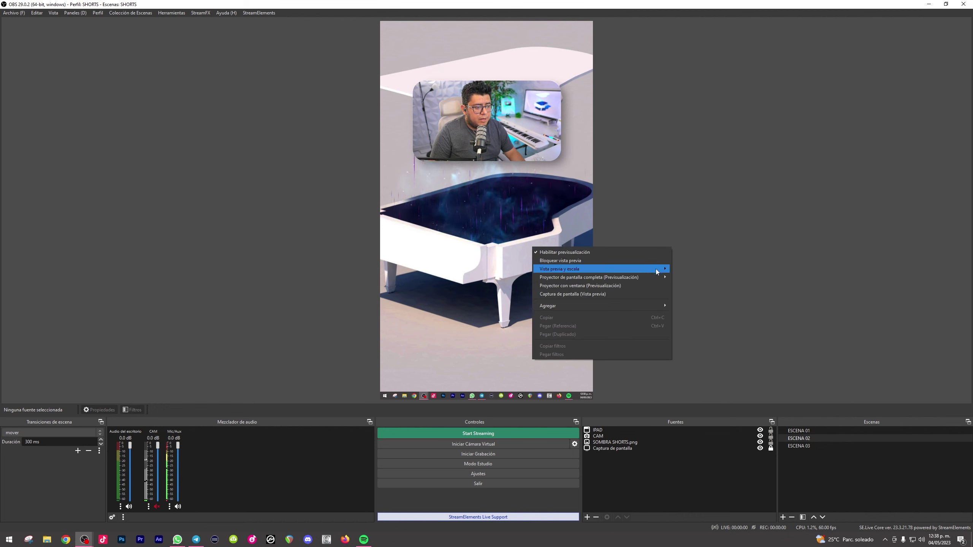
mouse_move(659, 279)
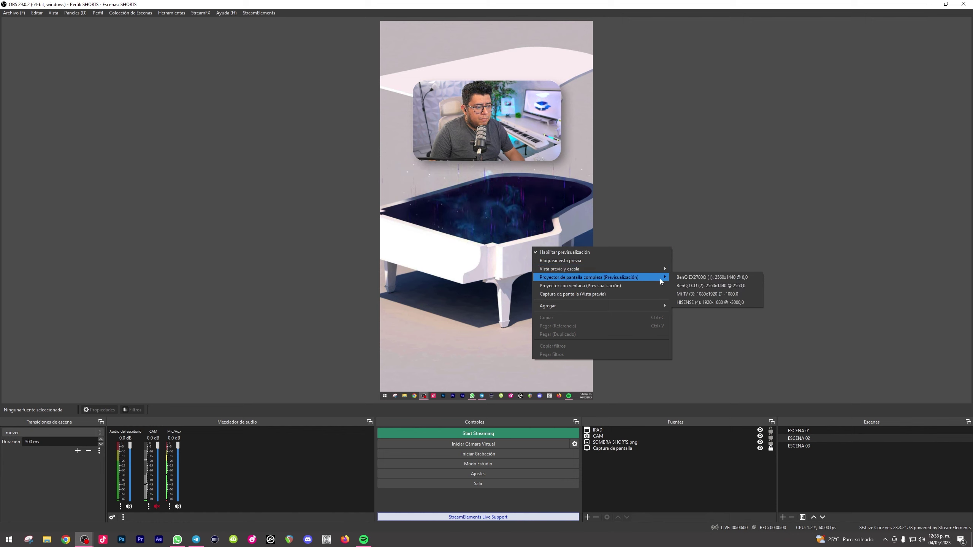
click(700, 278)
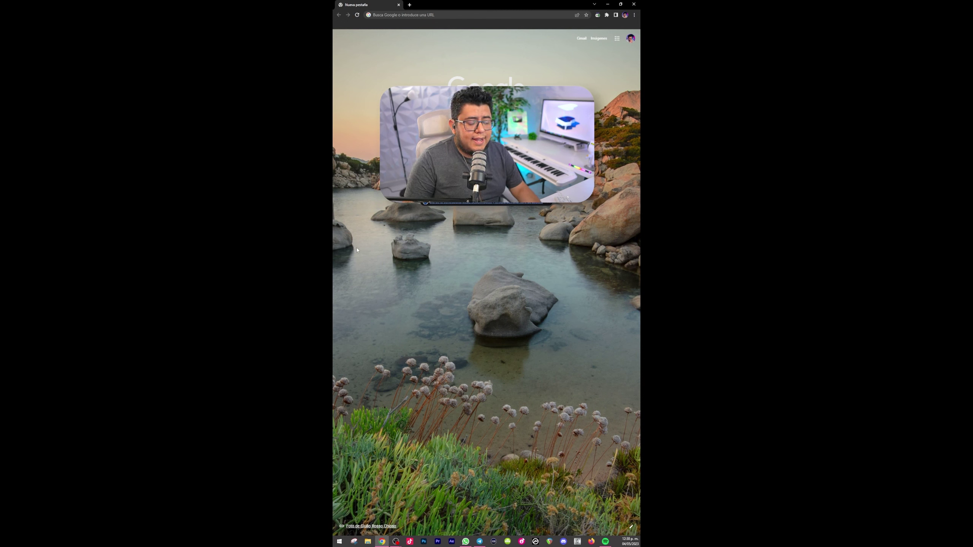
right_click(516, 217)
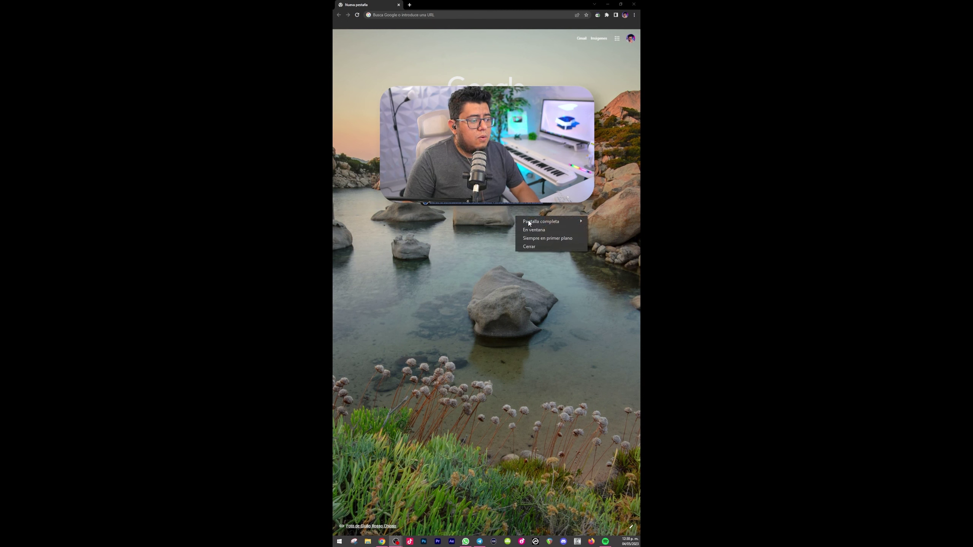
key(Escape)
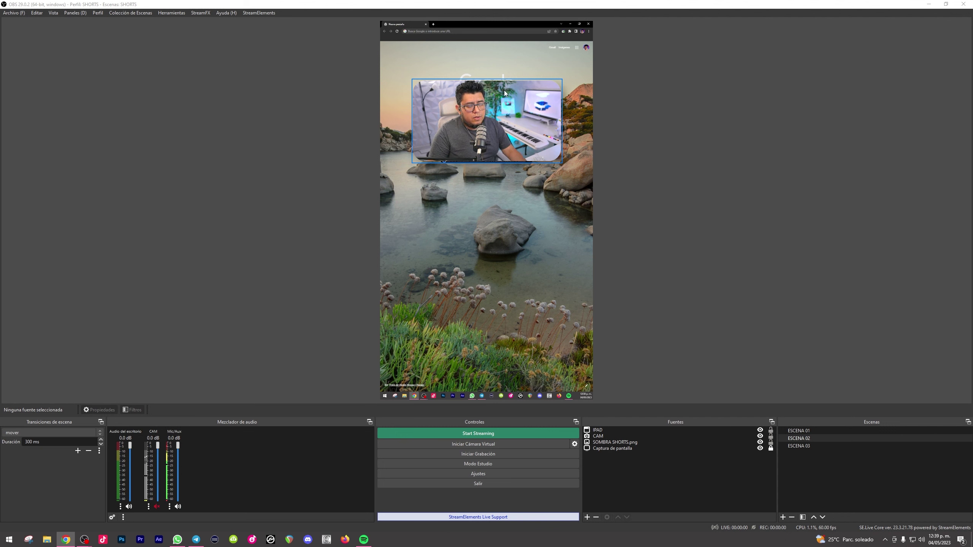
- Add AREAS SEGURAS TIKTOK.png from Creative Cloud Files to ESCENA 03 and scale it to cover the vertical canvas
click(807, 446)
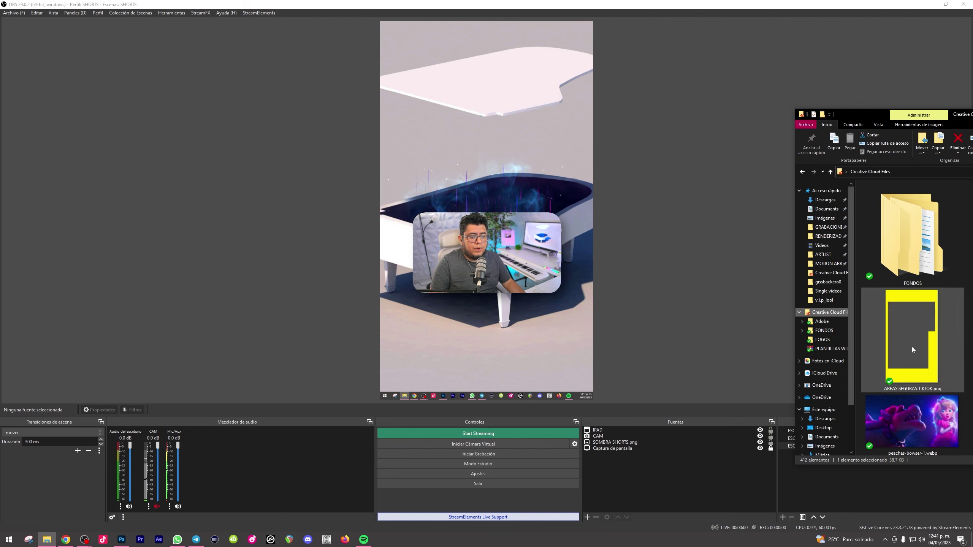
drag(508, 204, 500, 203)
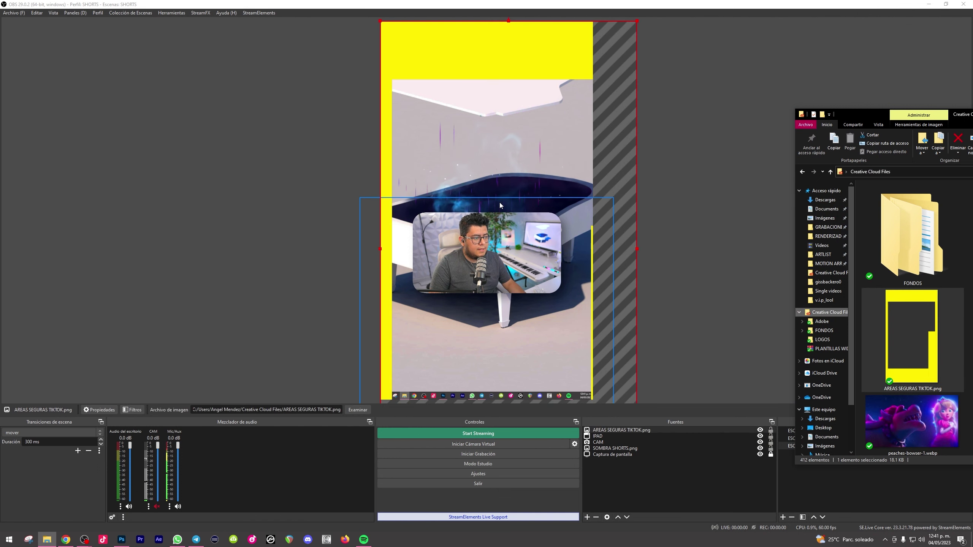
click(637, 248)
drag(637, 248, 597, 228)
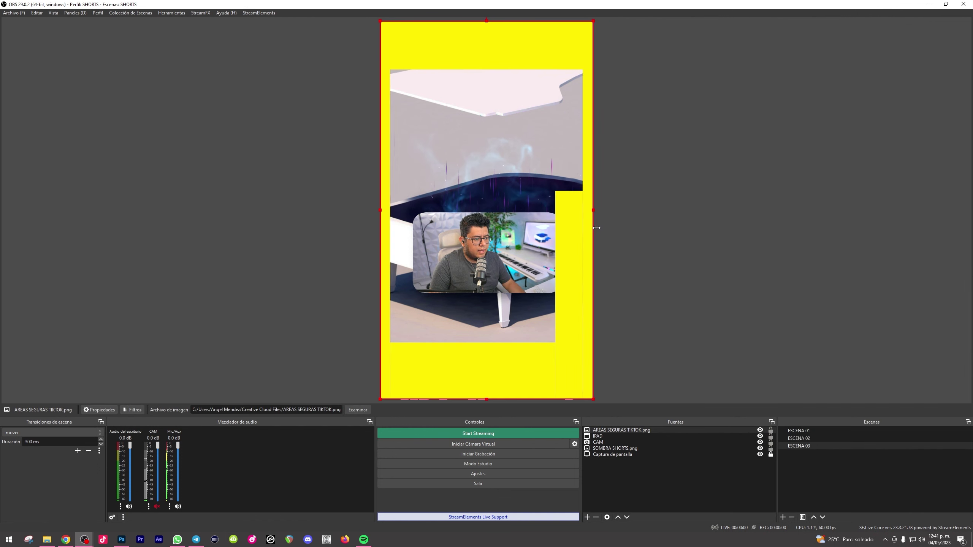
click(804, 218)
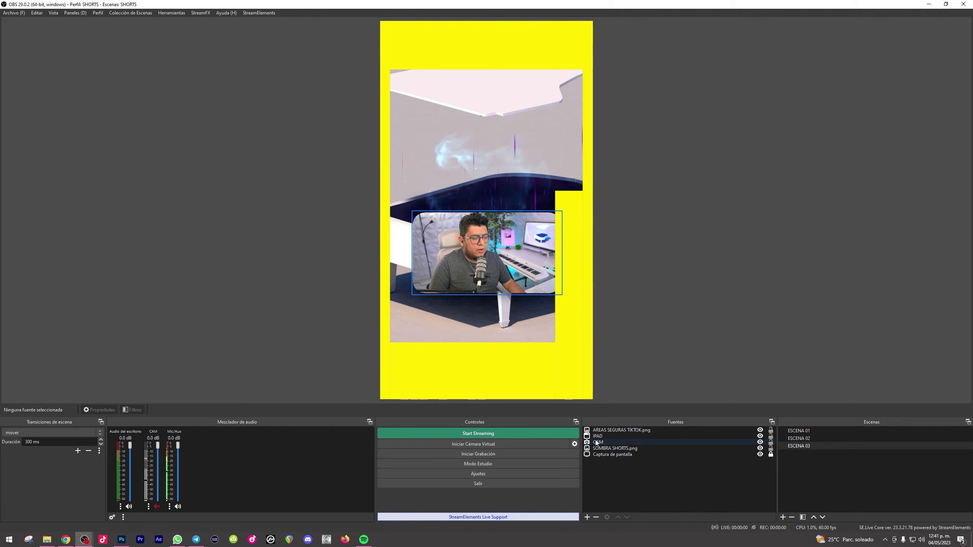
- Add AREAS SEGURAS TIKTOK.png from Creative Cloud Files to ESCENA 02 and scale it to fit the vertical canvas
click(820, 439)
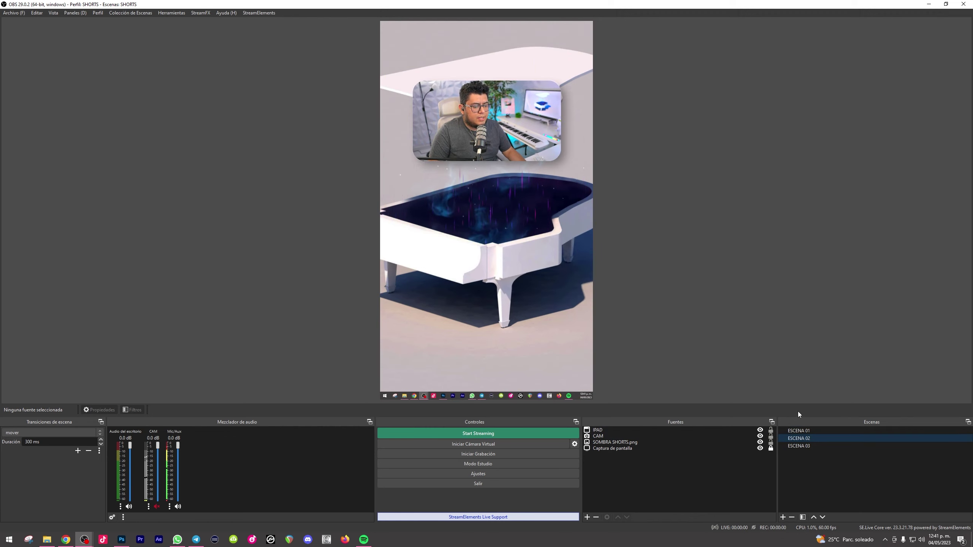
key(alt+Tab)
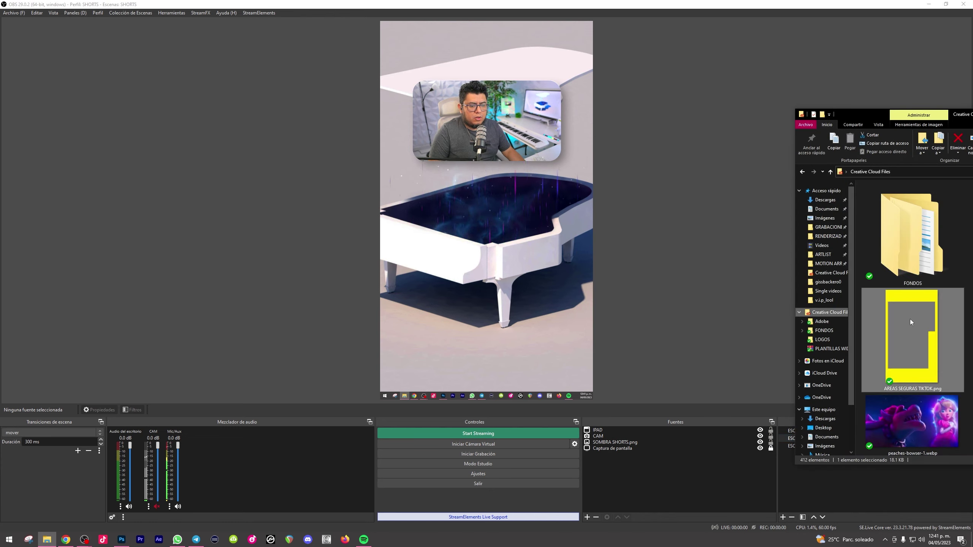
drag(911, 322, 501, 205)
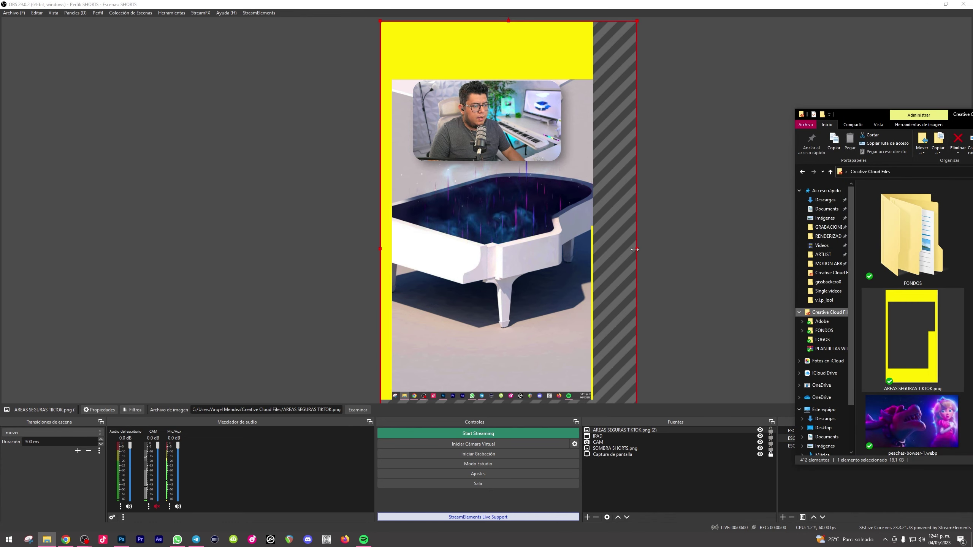
drag(634, 249, 593, 245)
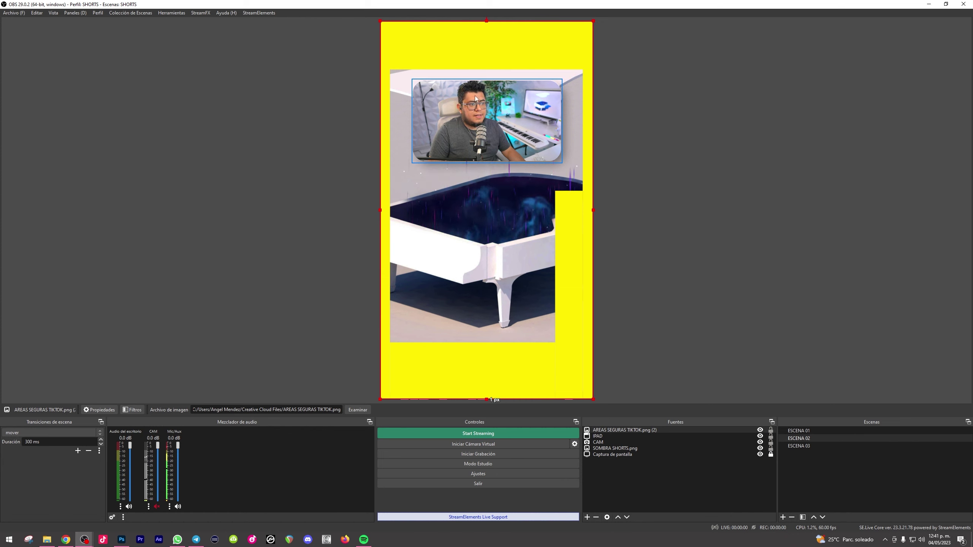
- Lock the safe-area overlay in ESCENA 02 and move the camera and its shadow slightly up within the safe area
click(770, 430)
drag(644, 65, 326, 200)
mouse_move(472, 129)
mouse_down()
mouse_move(472, 88)
mouse_move(475, 119)
mouse_up()
- Switch to ESCENA 03 and lock its AREAS SEGURAS TIKTOK.png overlay
click(812, 445)
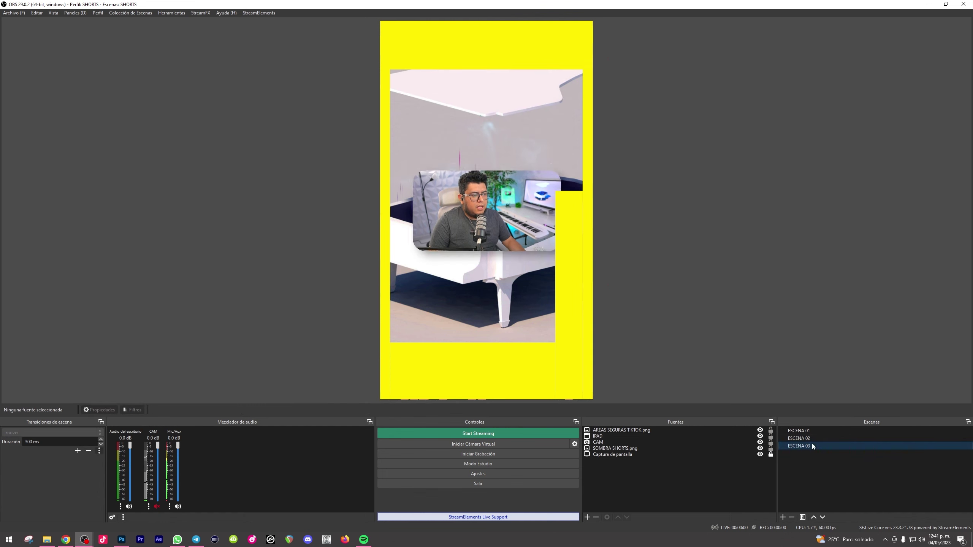
click(578, 57)
click(771, 430)
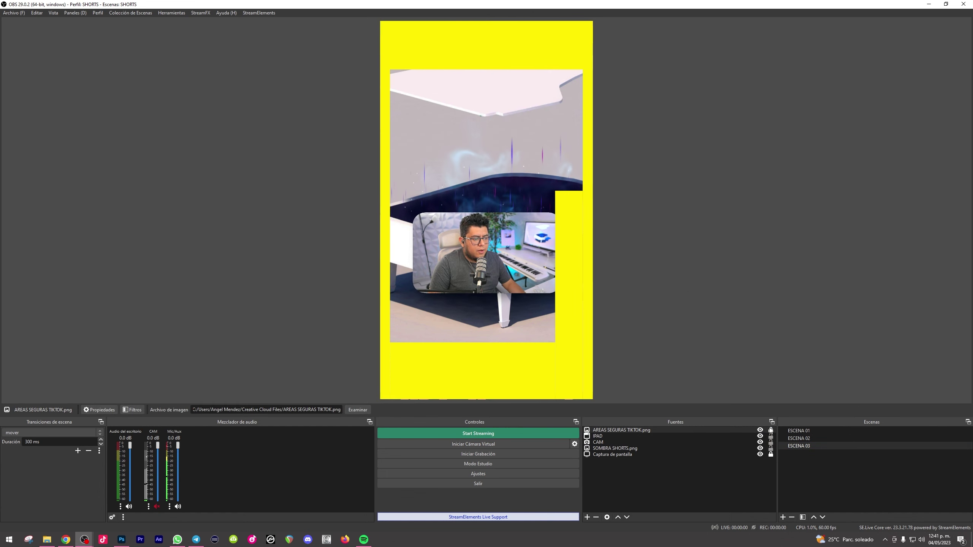
- Move the camera and its shadow in ESCENA 03 left and down into the lower part of the safe area, clear of the yellow
drag(684, 324, 475, 271)
click(753, 231)
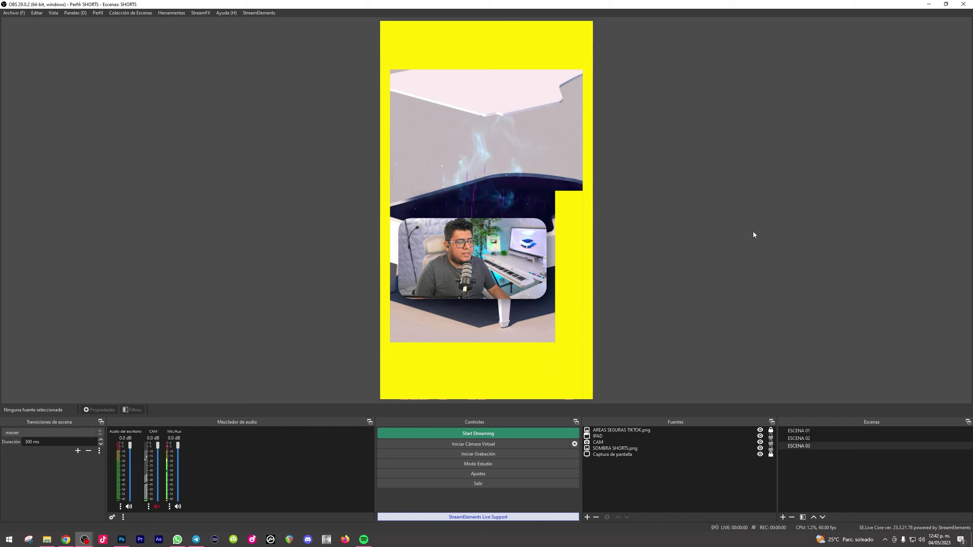
drag(699, 178, 413, 322)
drag(490, 253, 493, 288)
click(776, 237)
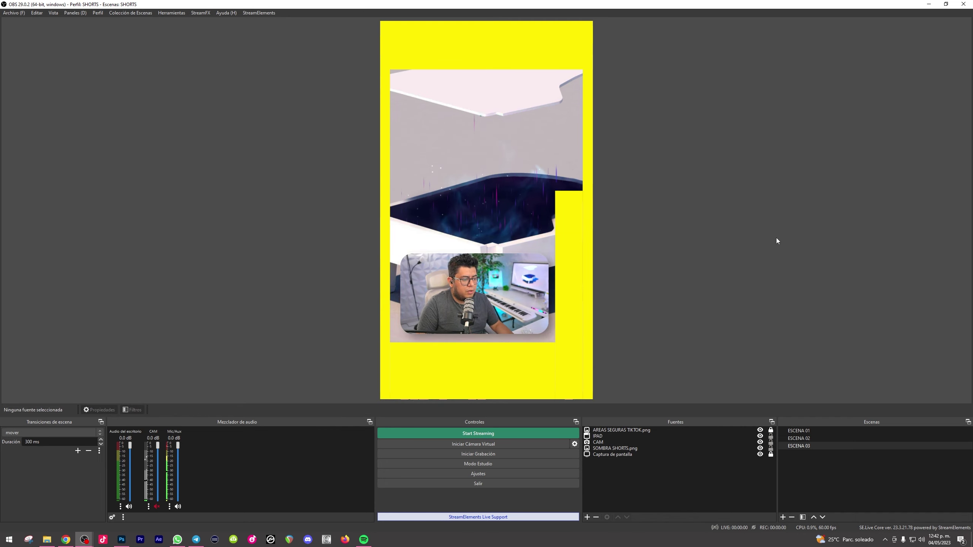
- Preview the scene changes by switching to ESCENA 02, ESCENA 03 and ESCENA 01 in turn
click(809, 438)
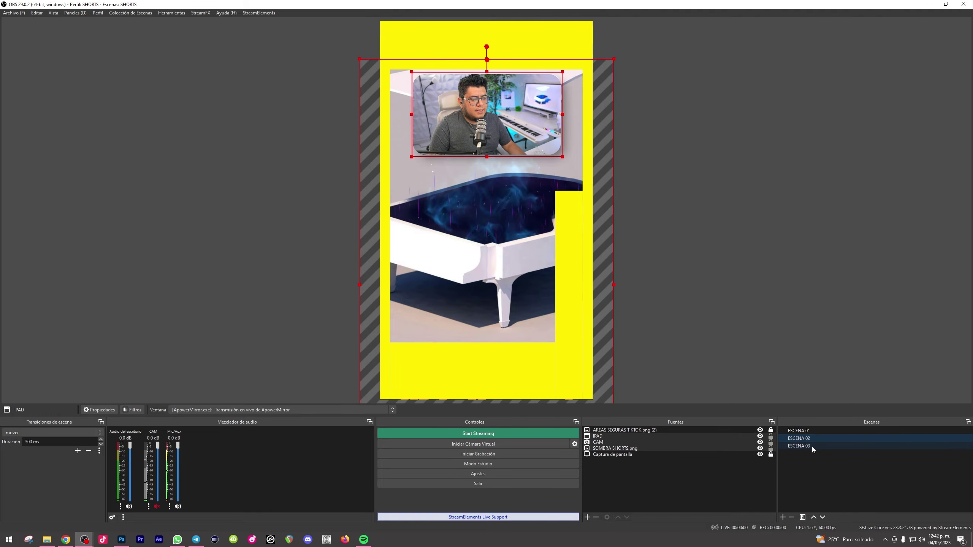
click(812, 446)
click(810, 430)
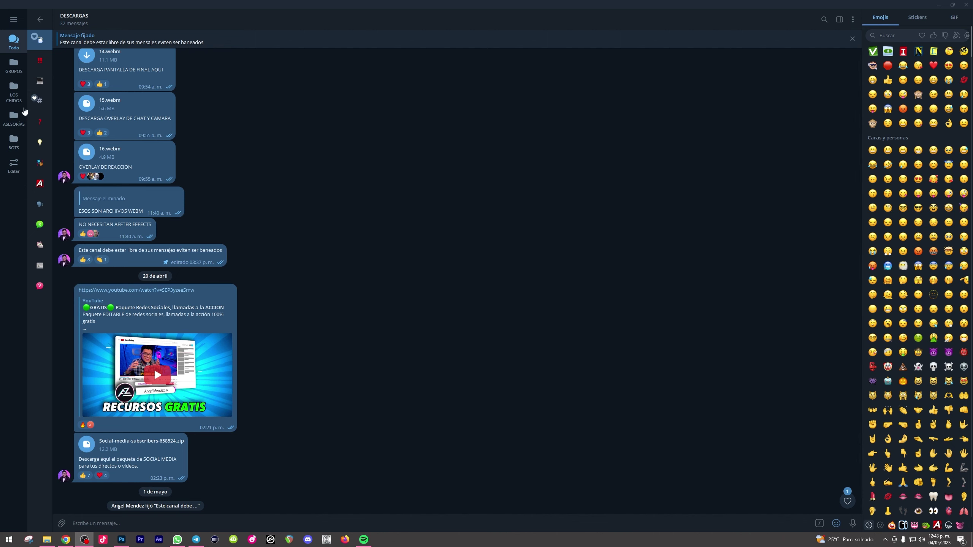
- In Telegram, widen the group's topic list, look through topics such as VIDEOS NUEVOS, DUDAS and DIVERSIÓN, and return to DESCARGAS
drag(53, 108, 103, 111)
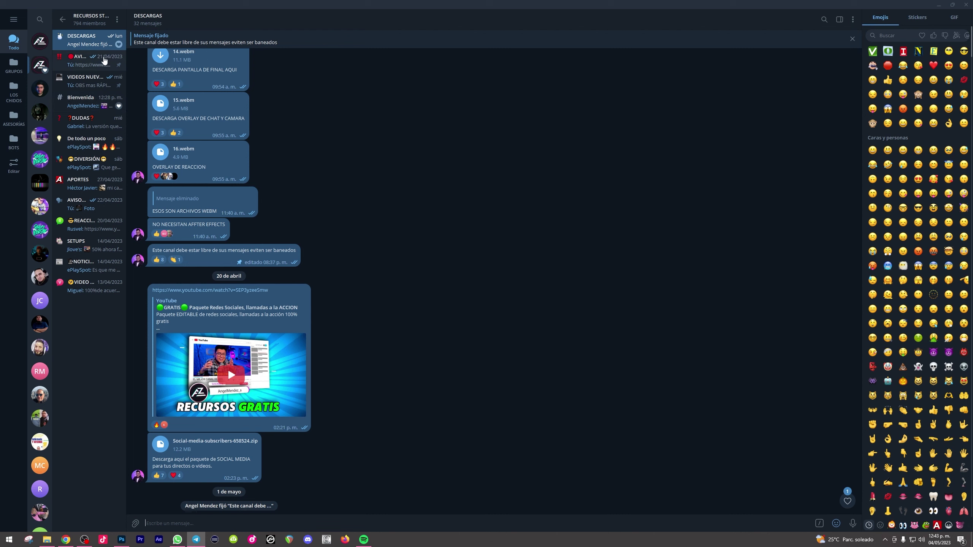
click(94, 65)
click(92, 83)
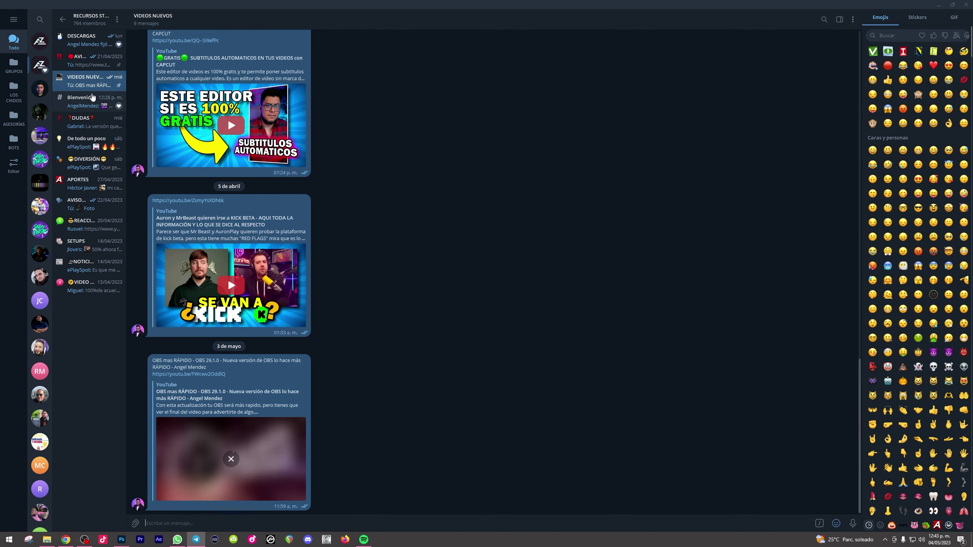
click(88, 103)
click(86, 122)
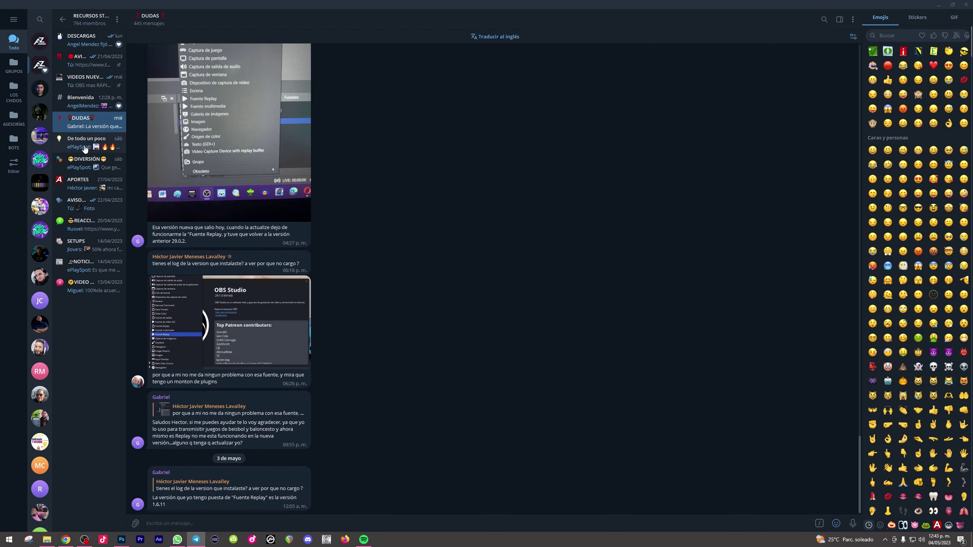
click(85, 148)
click(87, 163)
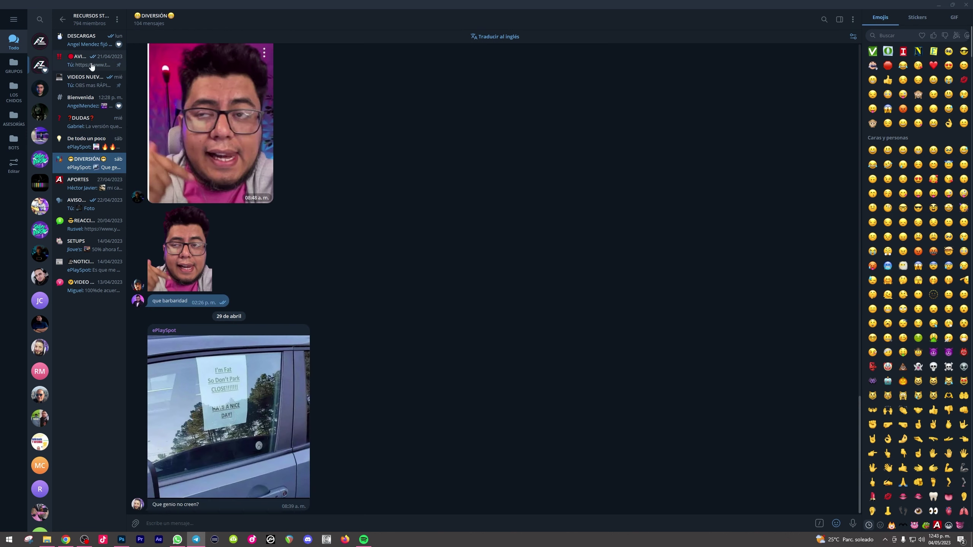
click(92, 42)
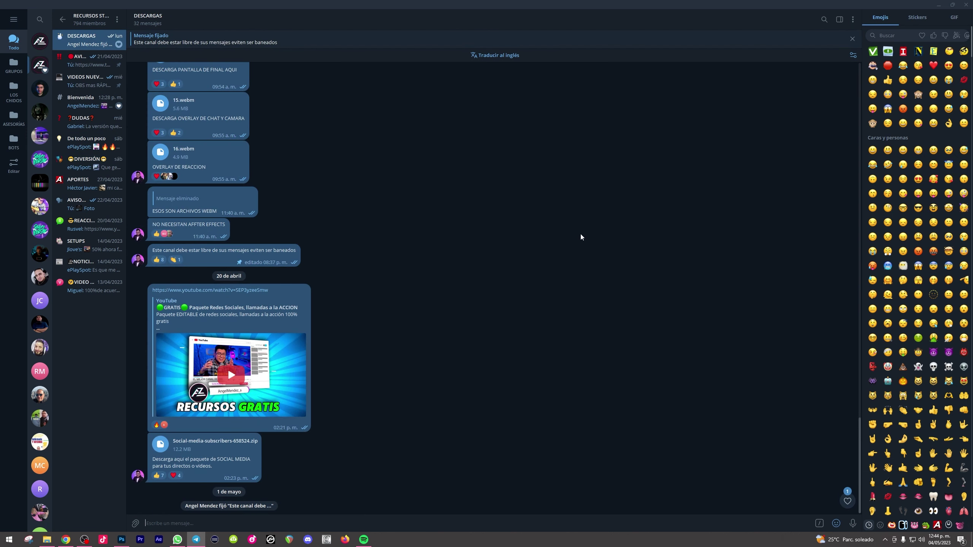